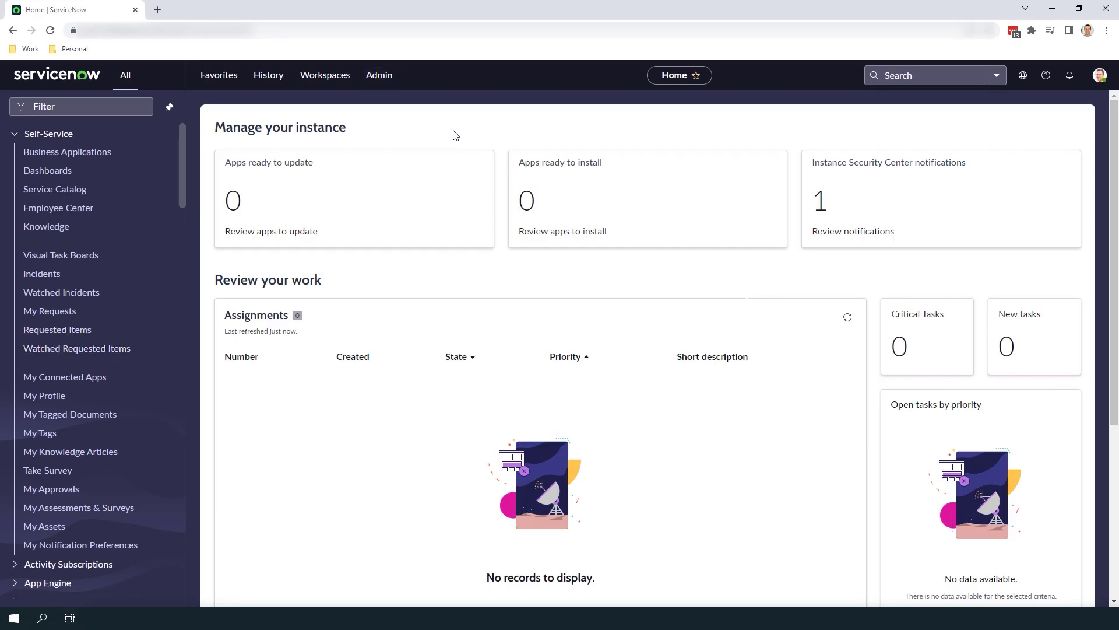
Find 'Maintain Categories' in the All menu filter and open the Service Catalog categories list.
left_click(94, 109)
type("Maint")
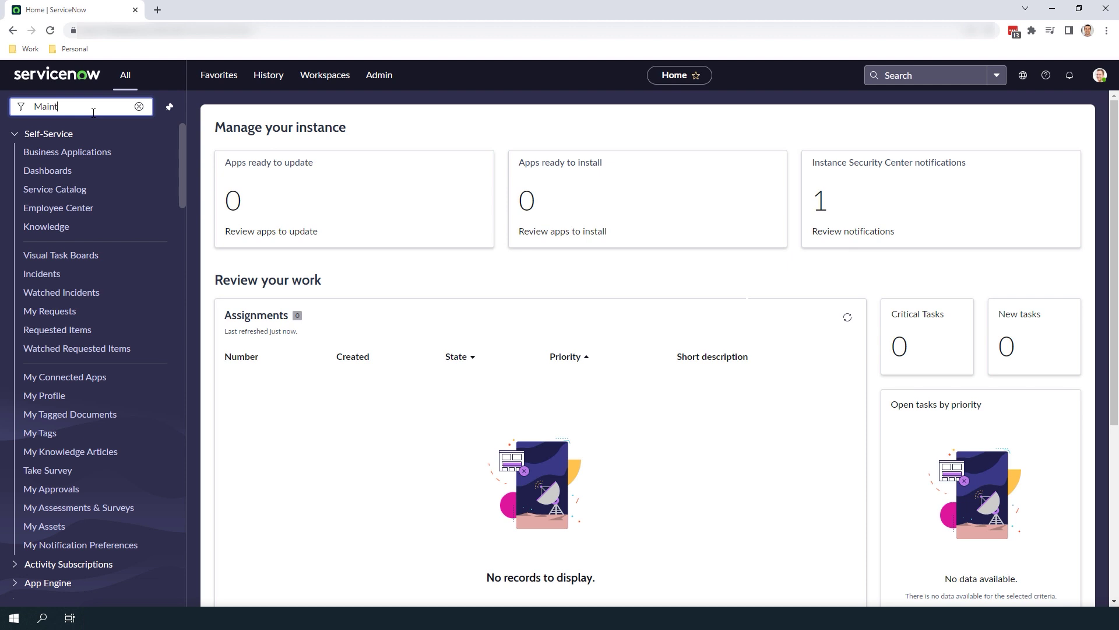
type("ain Categories")
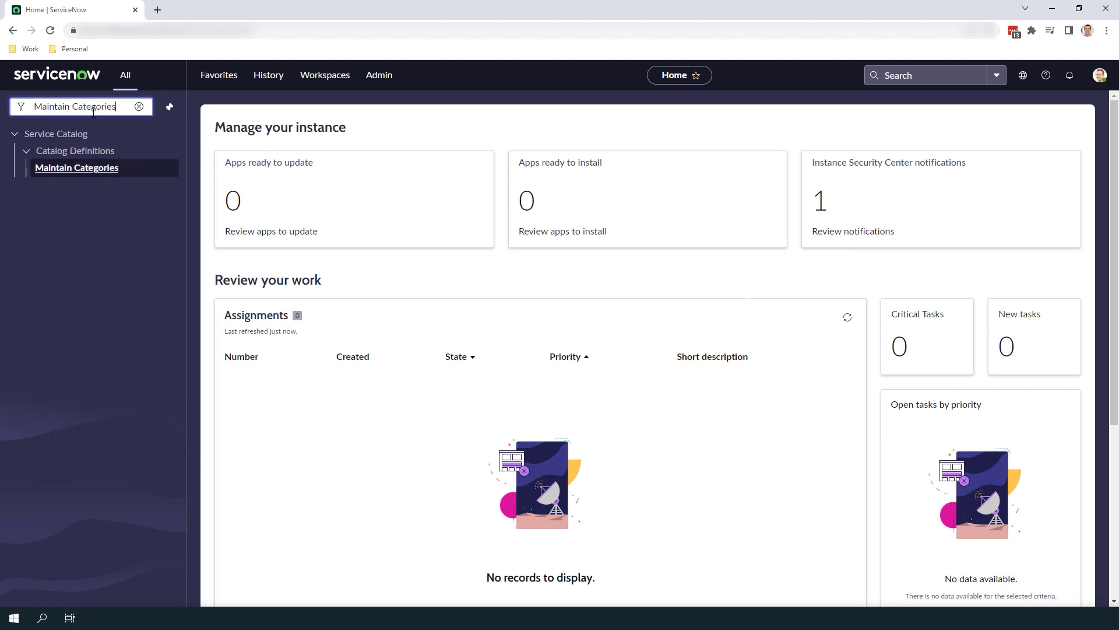
left_click(107, 170)
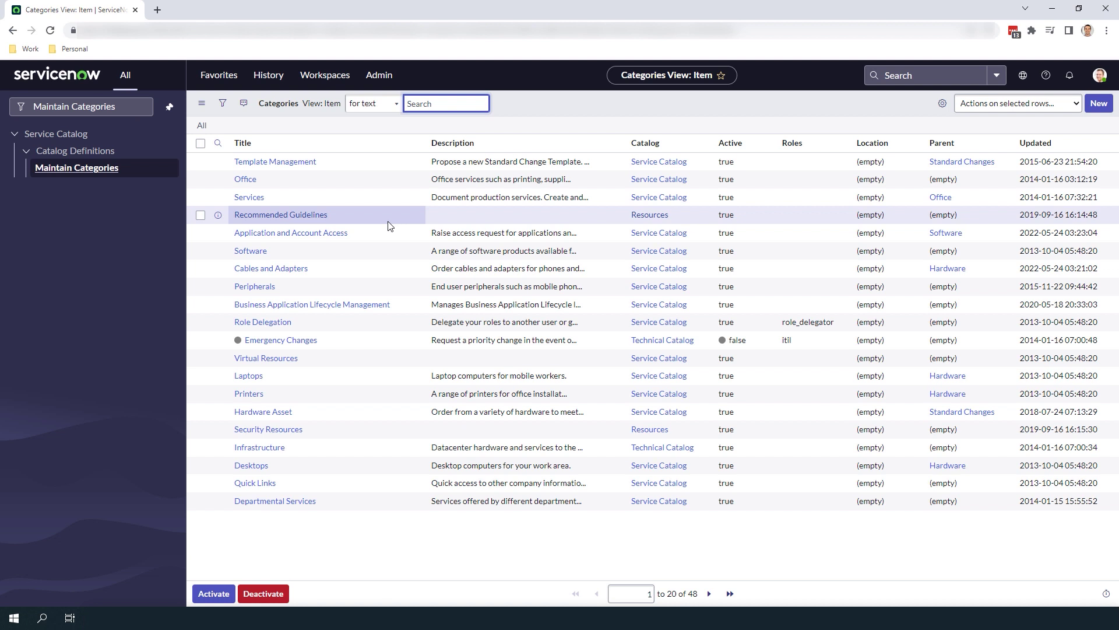
Create a new category titled 'IT Equipment' in the Service Catalog catalog and submit it.
left_click(1099, 103)
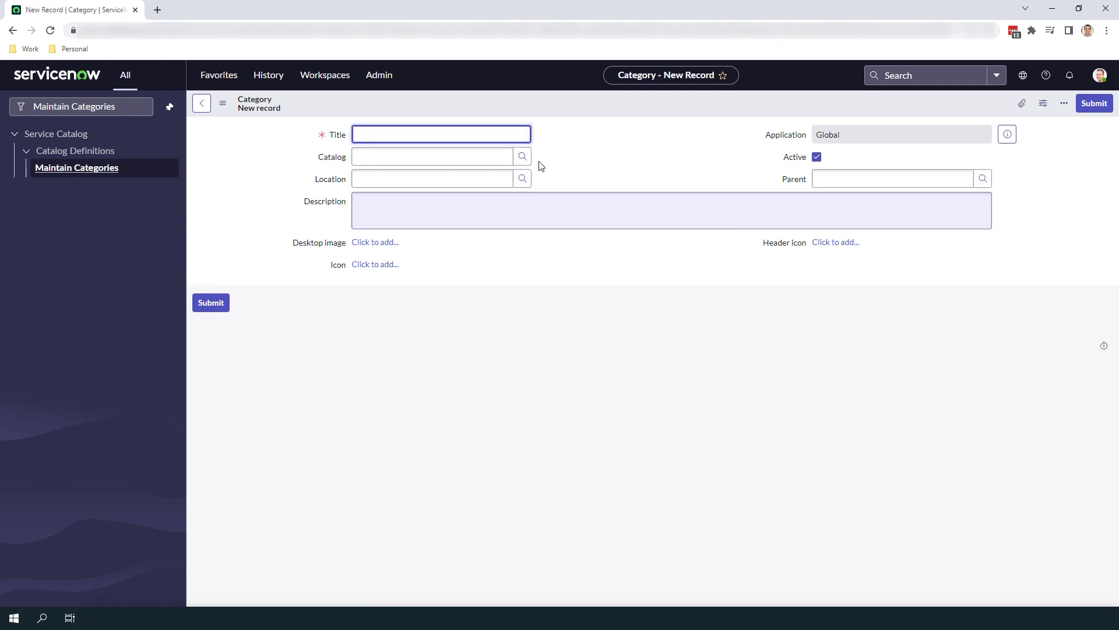
type("IT Eq")
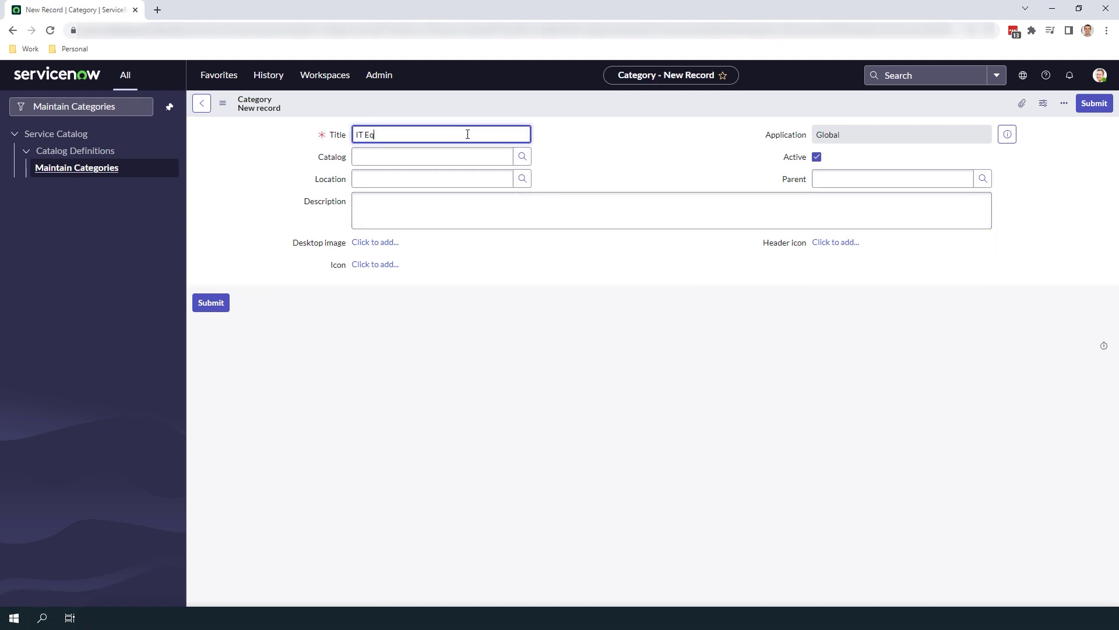
type("uipment")
left_click(589, 185)
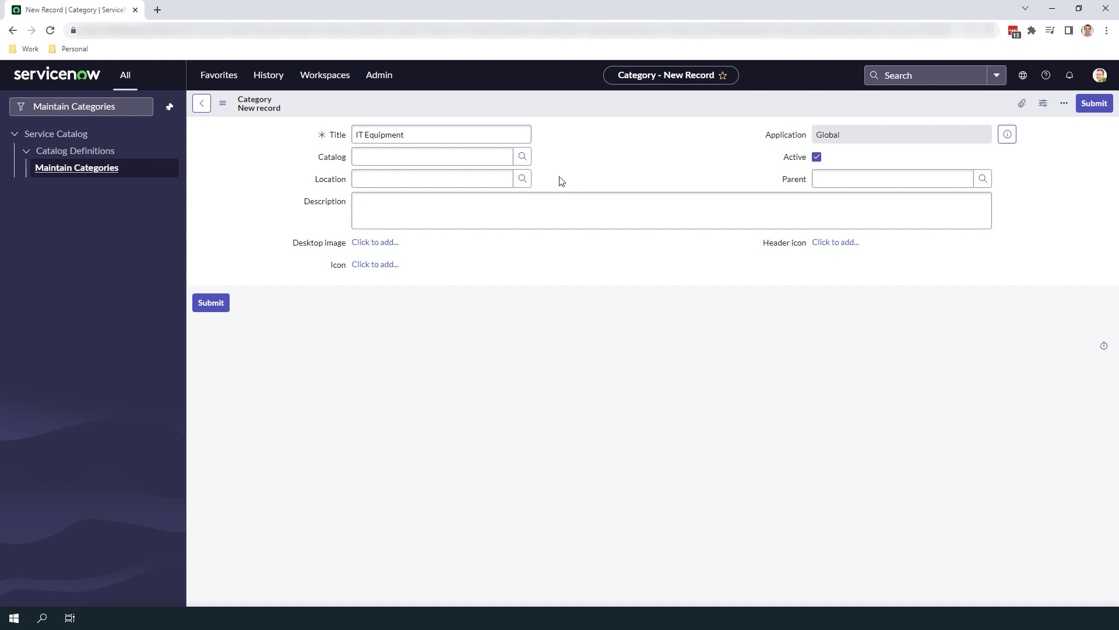
left_click(483, 155)
type("Ser")
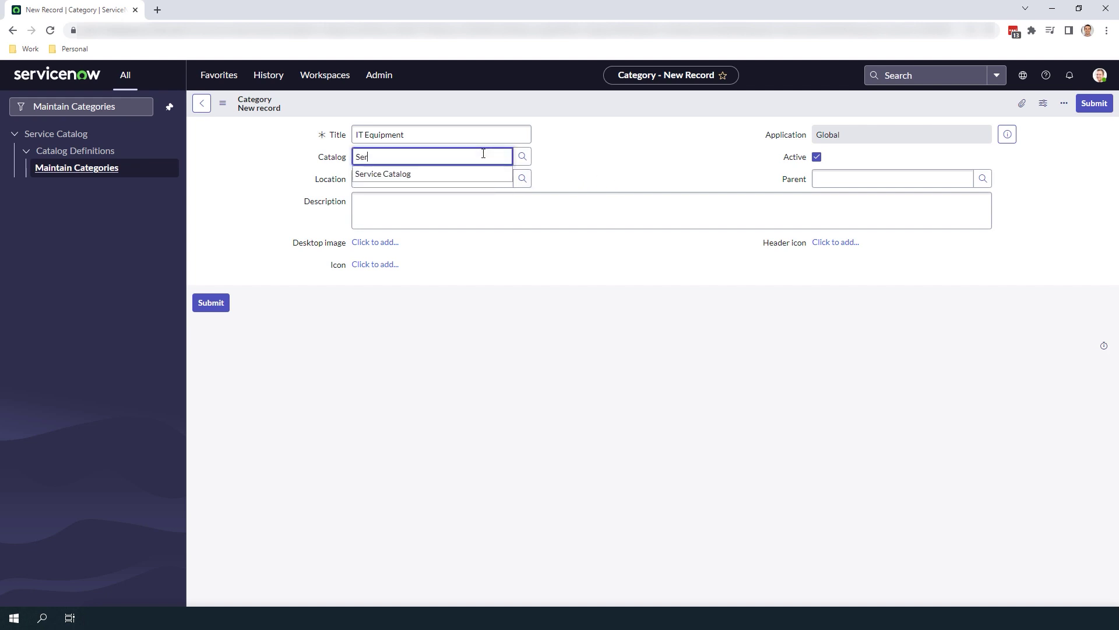
type("vice Catalog")
left_click(464, 173)
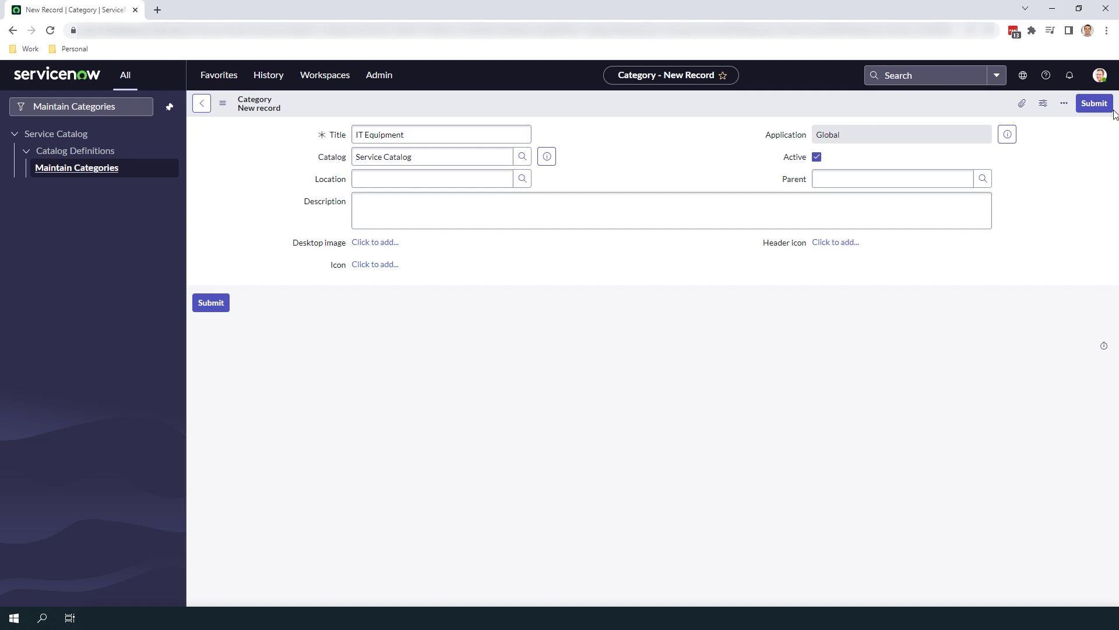
left_click(1094, 104)
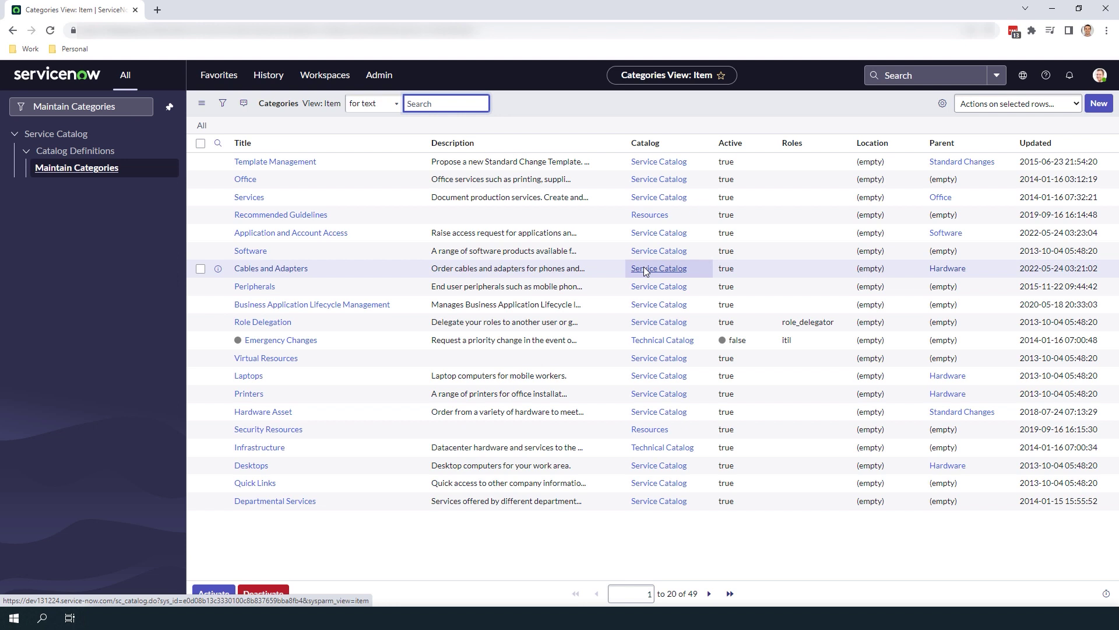
Filter the categories list to Title Hardware OR Software.
left_click(222, 103)
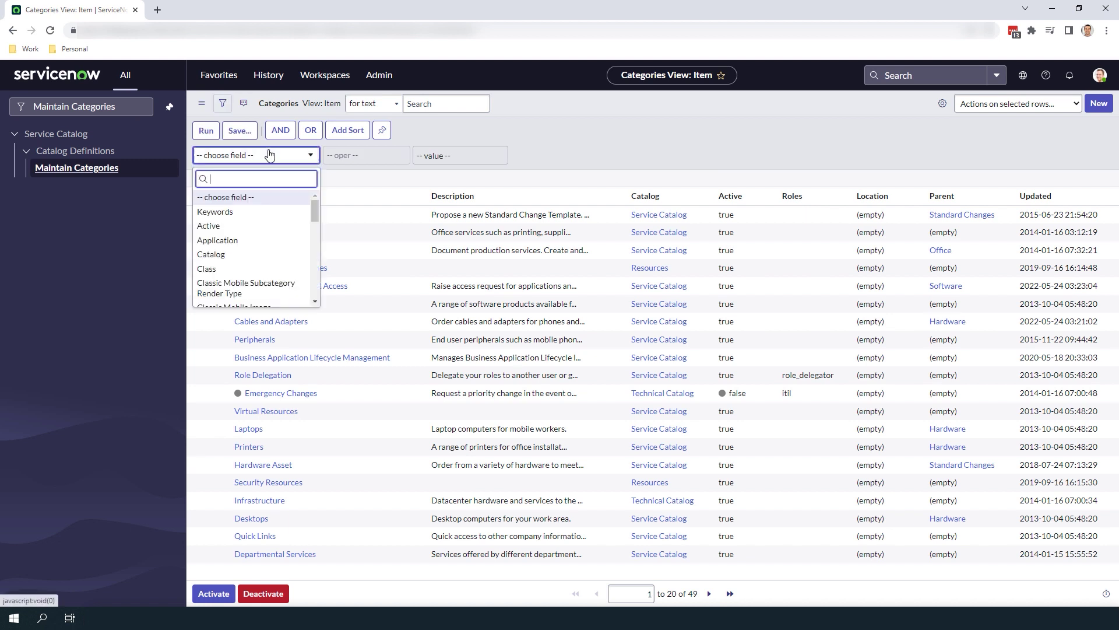
type("Tit")
left_click(247, 213)
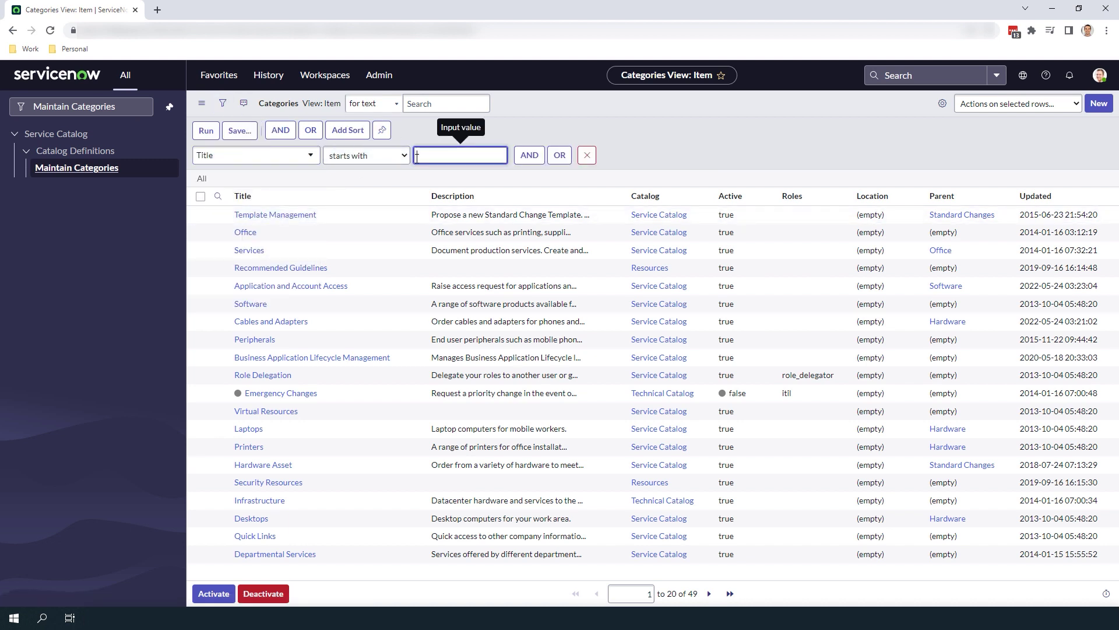
type("Hardware")
left_click(559, 155)
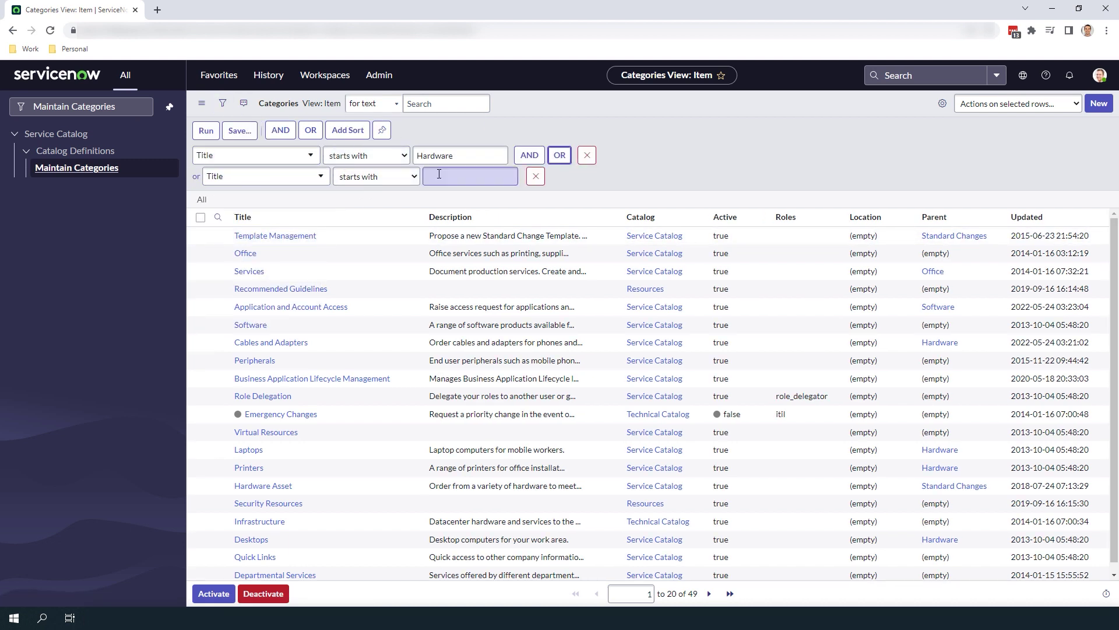
type("Software")
left_click(207, 131)
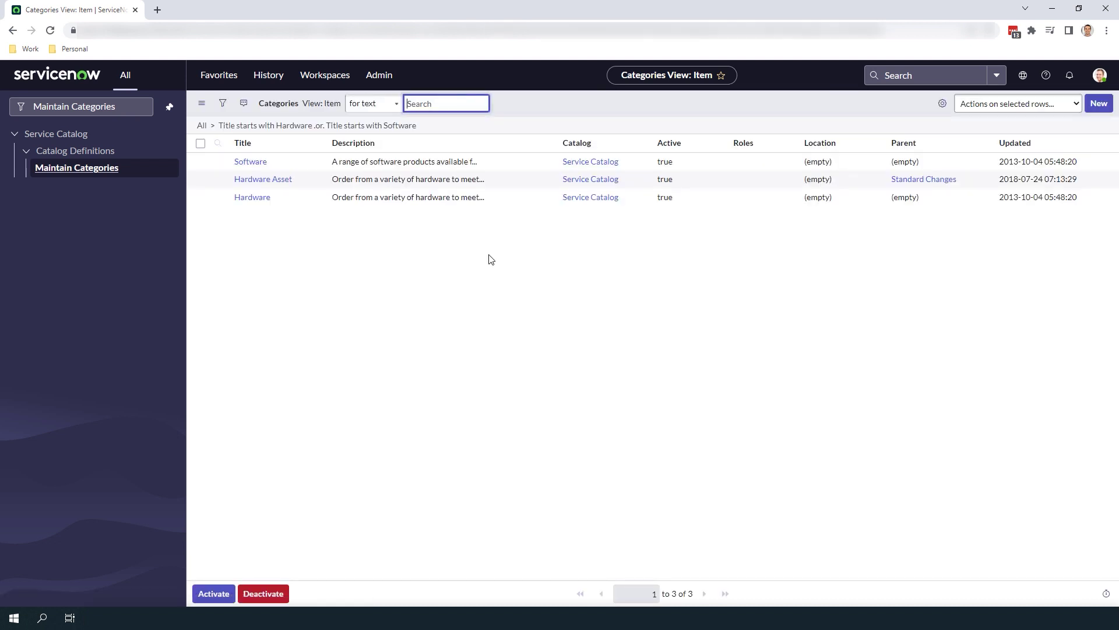
Set IT Equipment as the parent of both the Software and Hardware categories.
double_click(930, 164)
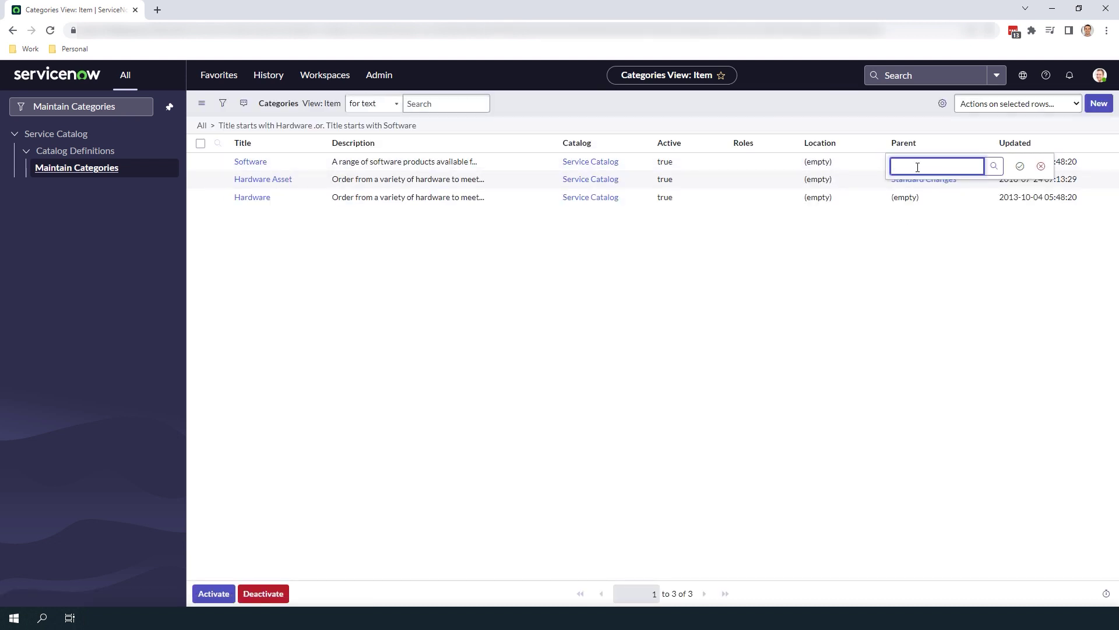
type("IT Equipment")
left_click(943, 199)
left_click(943, 198)
double_click(944, 198)
type("IT Equipment")
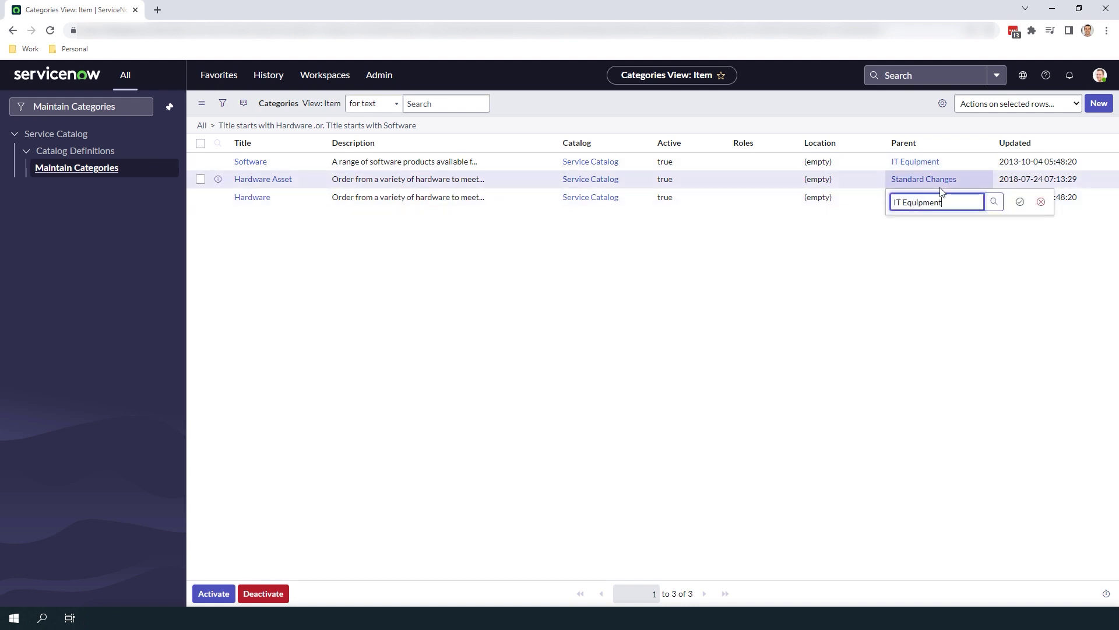
left_click(938, 235)
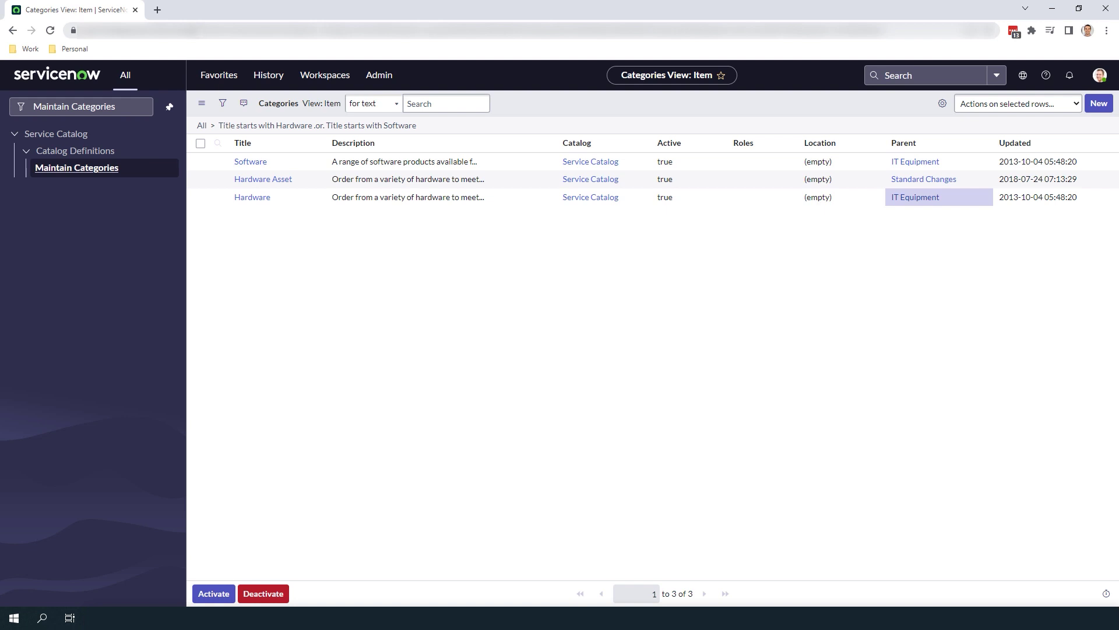
key("ctrl+l")
Load the Service Portal at the /sp URL, dismiss the Employee Center banner, and open Catalog.
type("https://dev131224.service-now.com/sp")
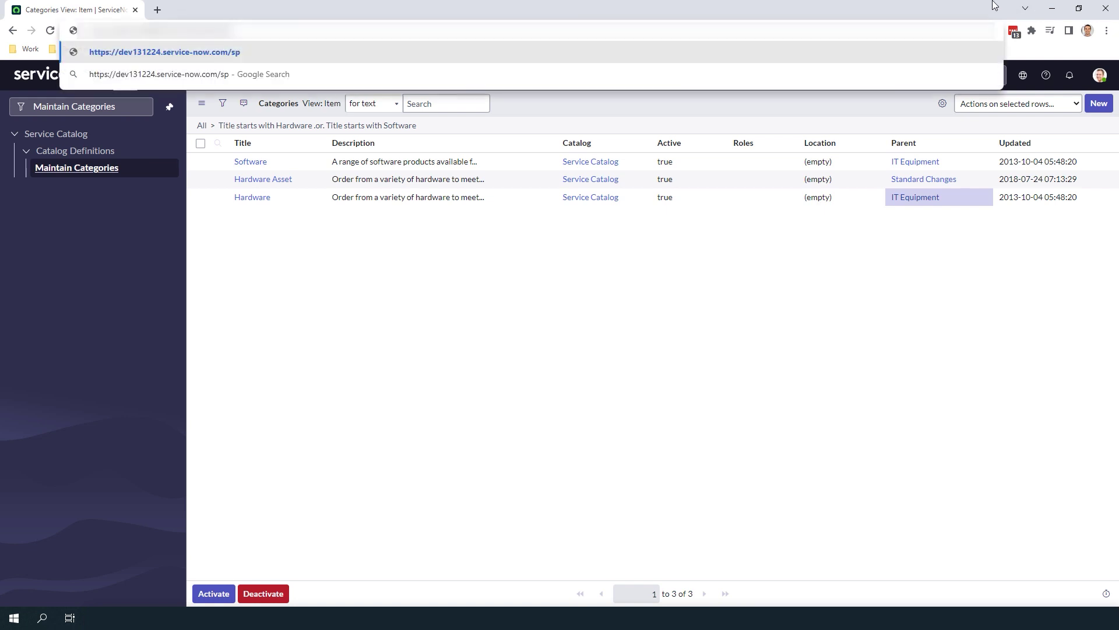
key("Return")
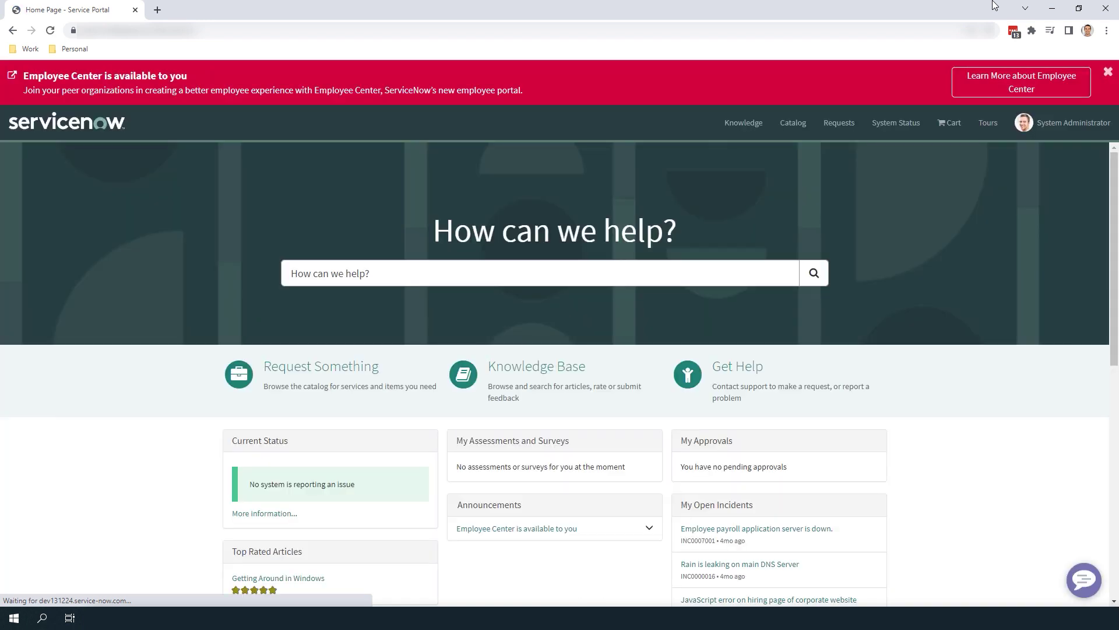
left_click(1108, 71)
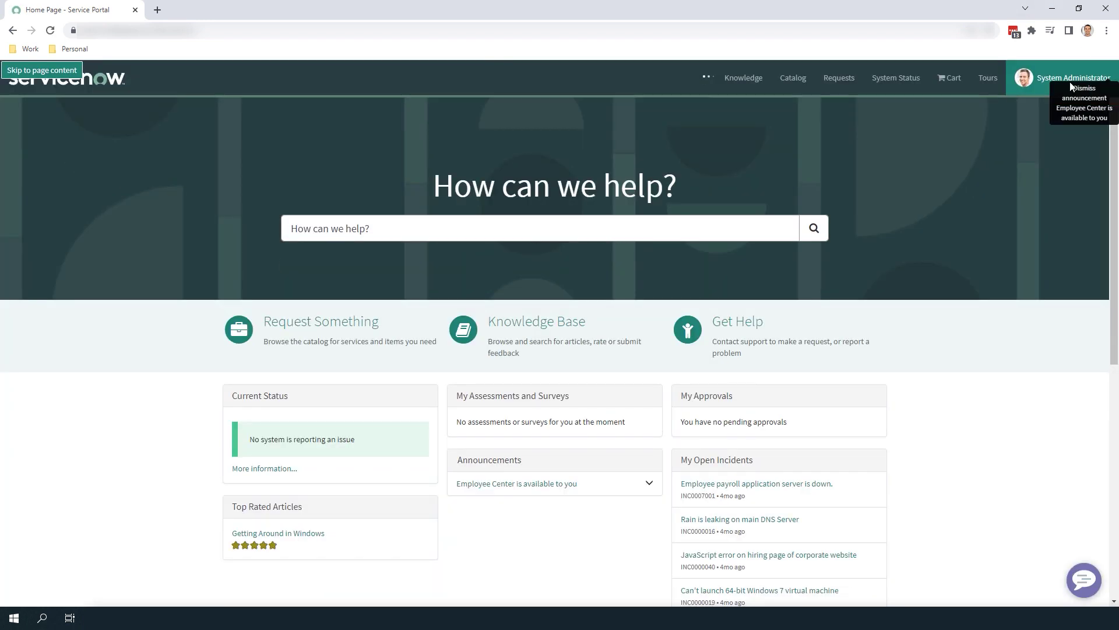
left_click(797, 83)
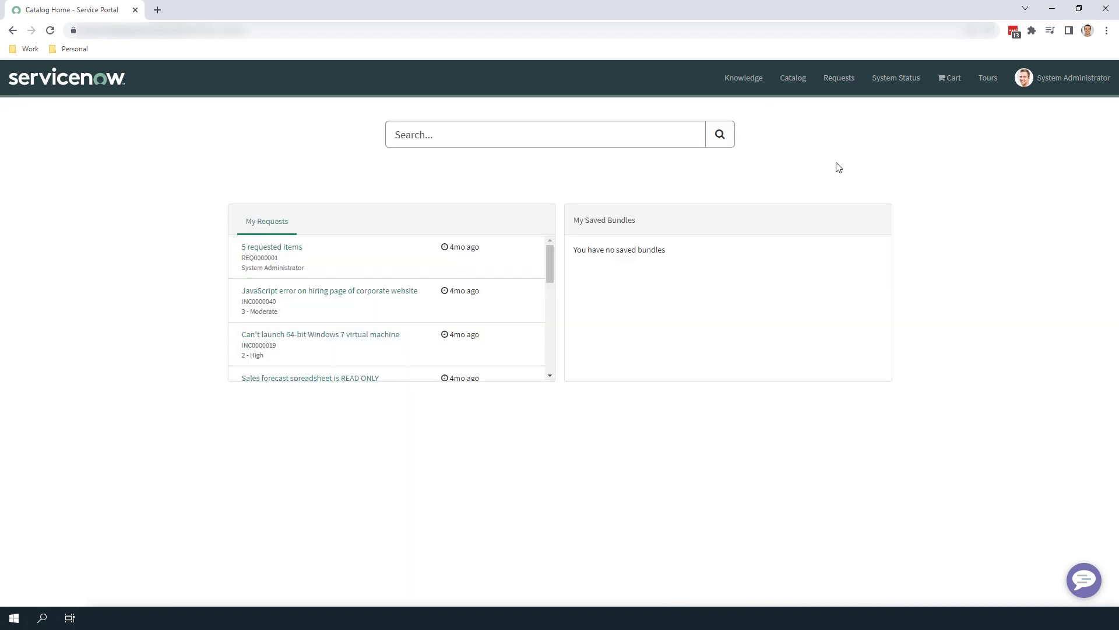
Browse all categories, expand IT Equipment to show Hardware and Software, and open IT Equipment.
left_click(558, 166)
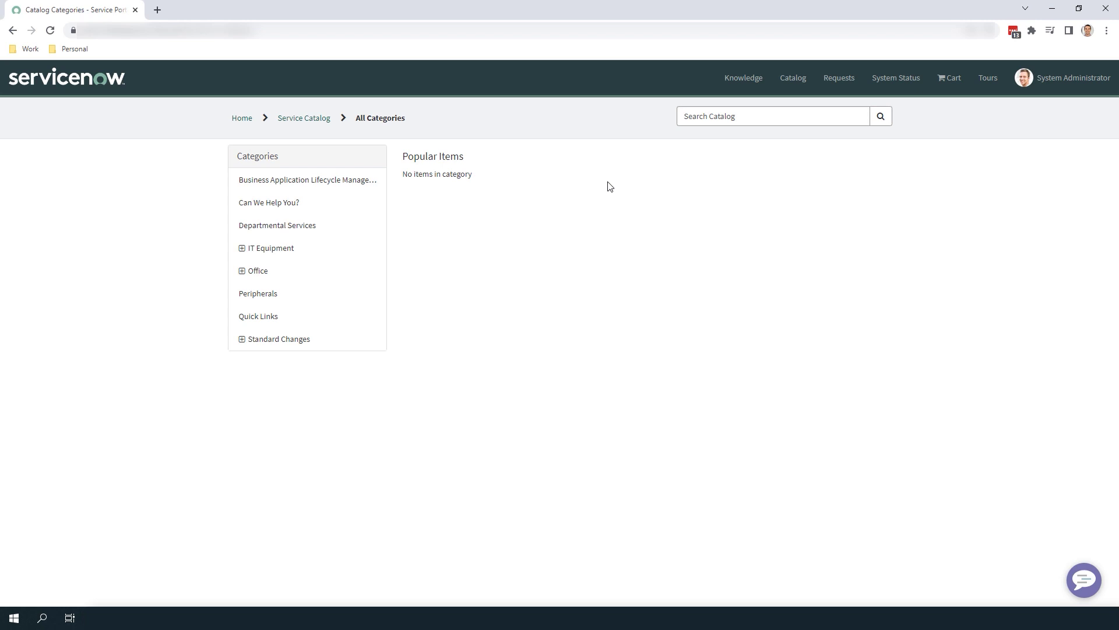
left_click(242, 250)
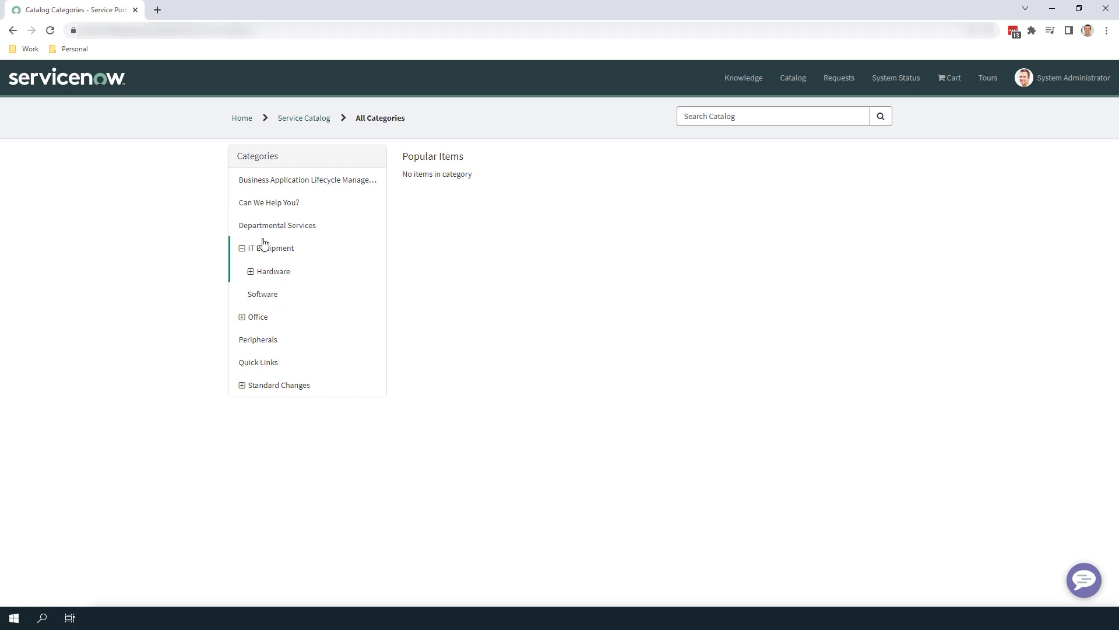
left_click(281, 251)
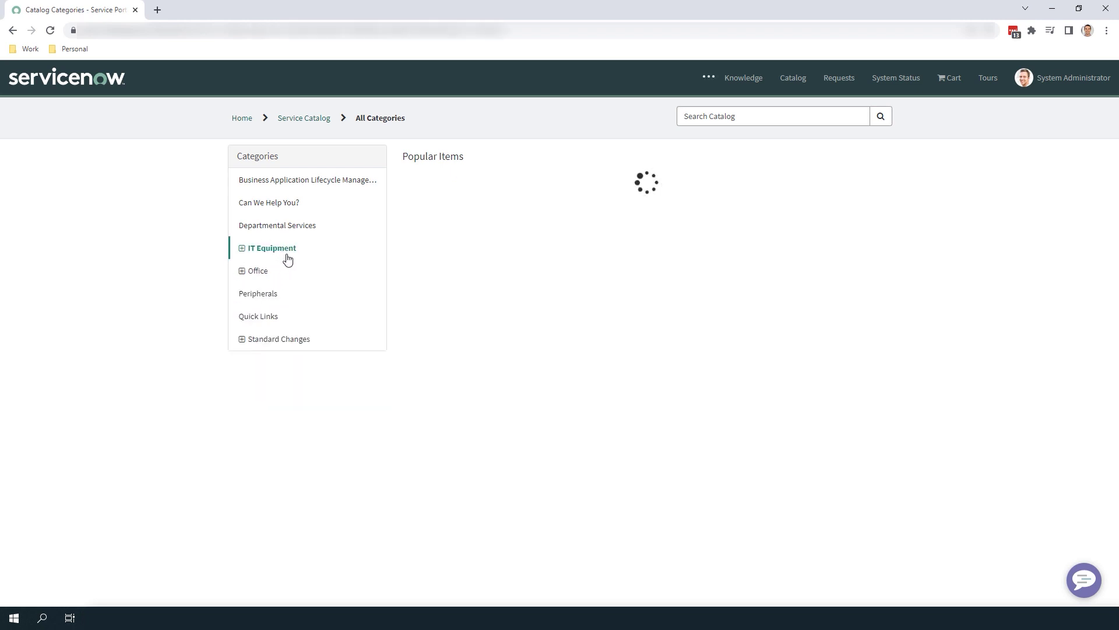